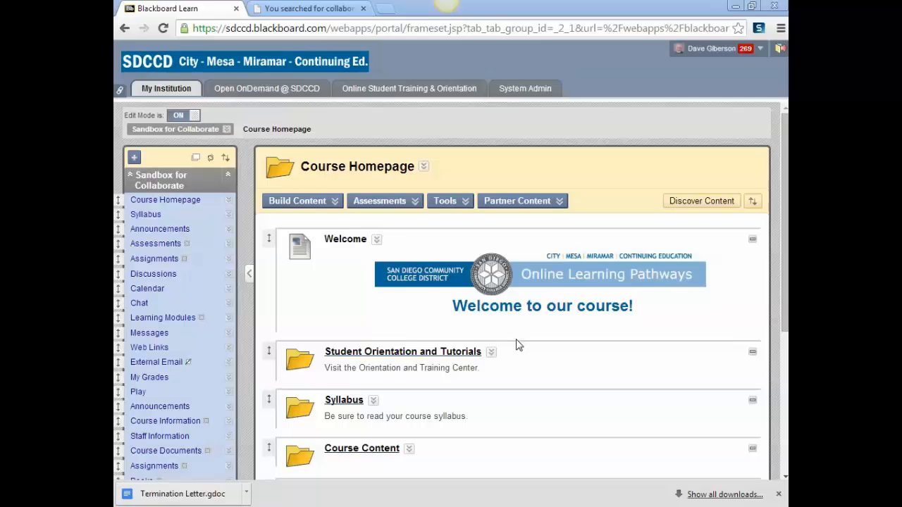
# - Add a Blackboard Collaborate Scheduling Manager tool link named "Blackboard Collaborate Schedule" to the Course Homepage and submit it
pyautogui.click(449, 203)
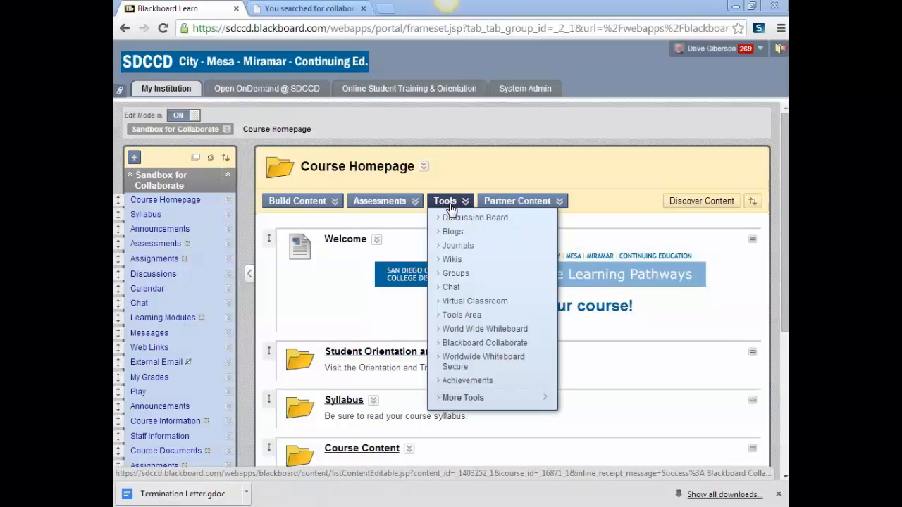
pyautogui.click(479, 399)
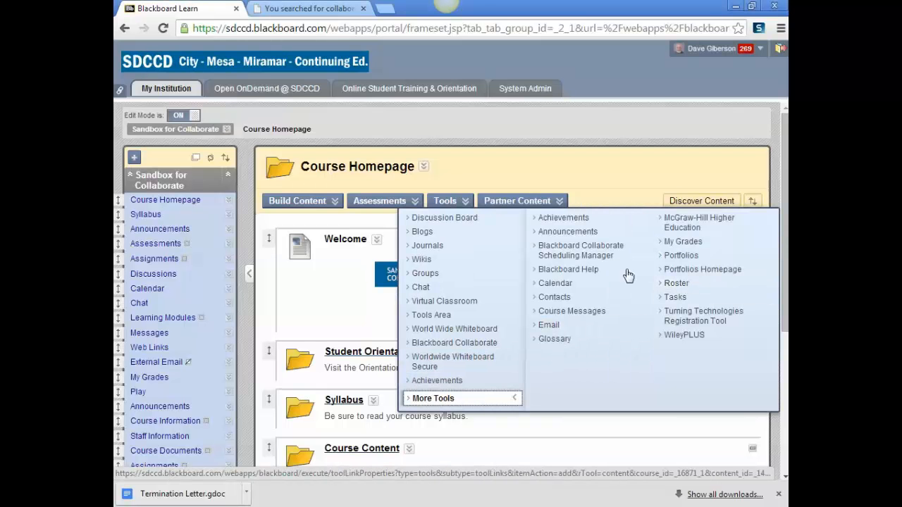
pyautogui.click(588, 251)
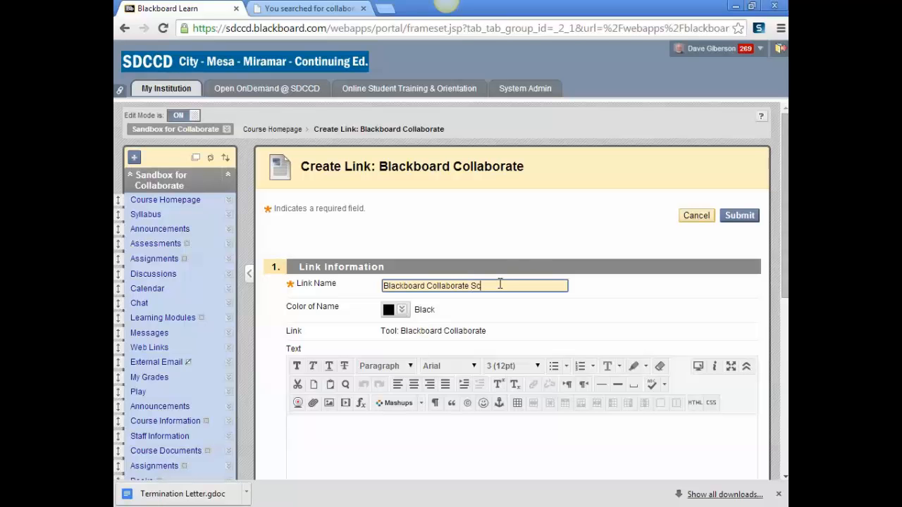
pyautogui.write('hedule')
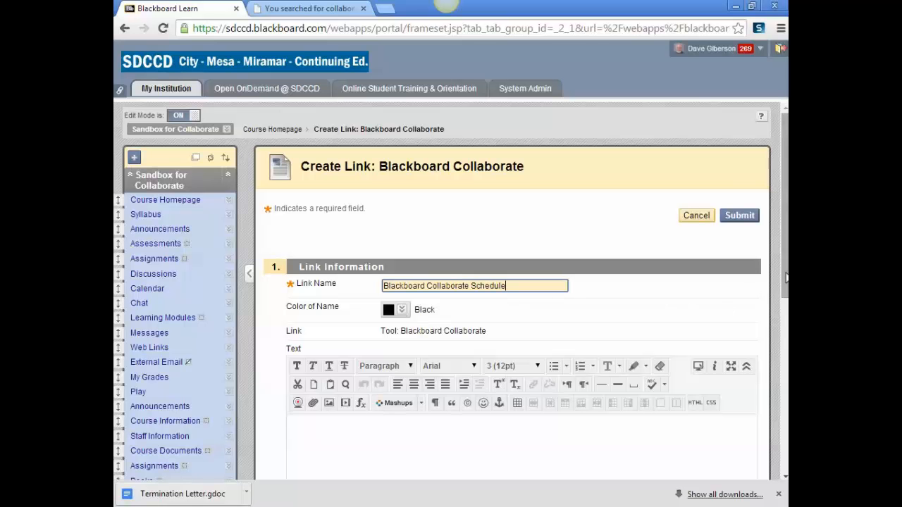
pyautogui.scroll(-2, 757, 343)
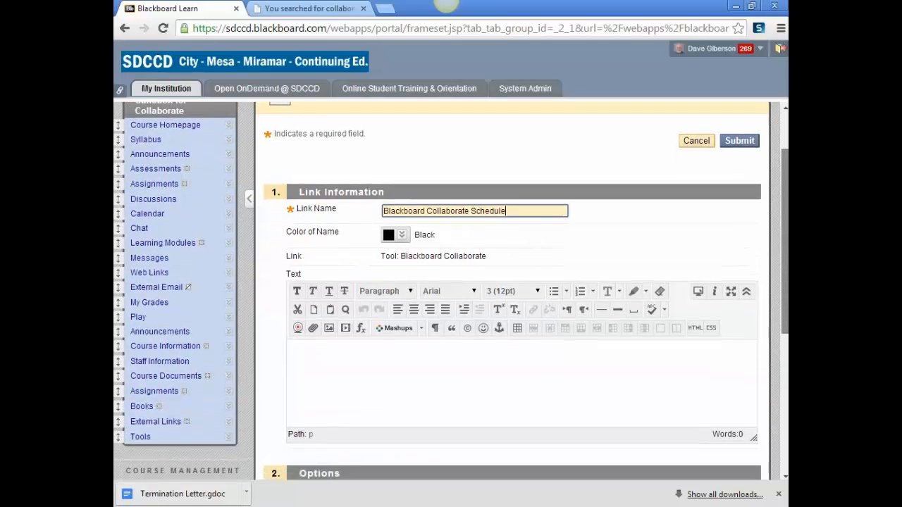
pyautogui.click(336, 346)
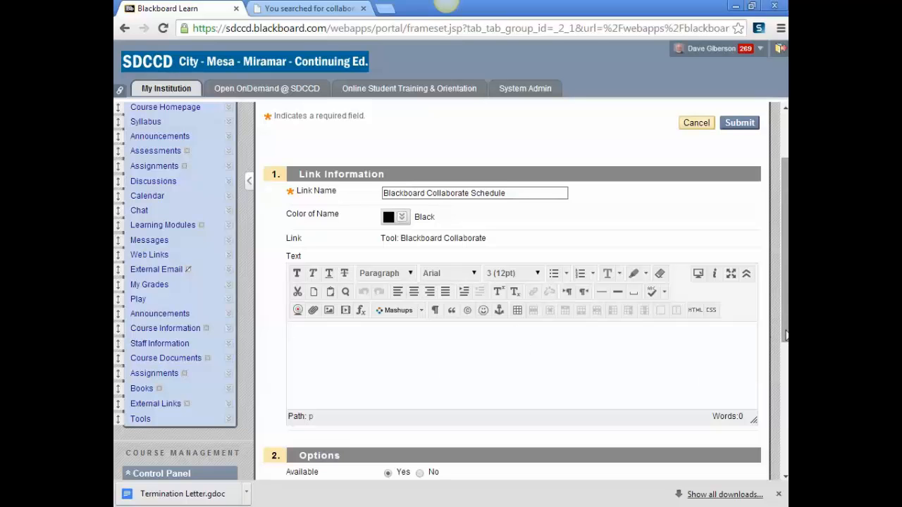
pyautogui.scroll(-3, 786, 336)
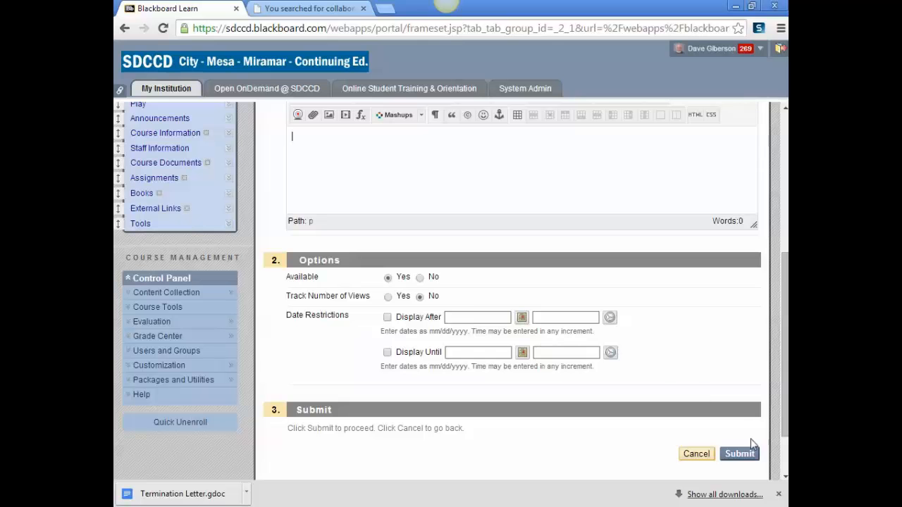
pyautogui.click(740, 454)
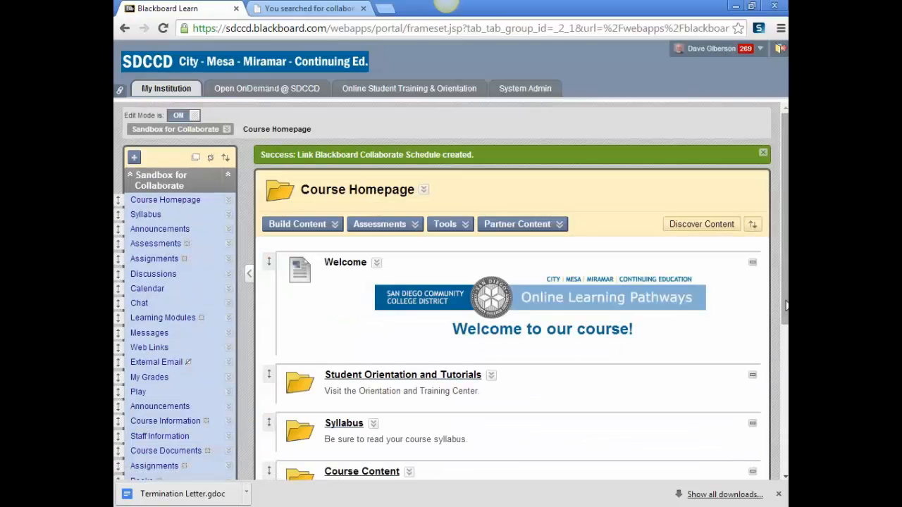
# - Move the Blackboard Collaborate Schedule link directly below Course Content on the Course Homepage
pyautogui.moveTo(786, 305); pyautogui.dragTo(786, 437)
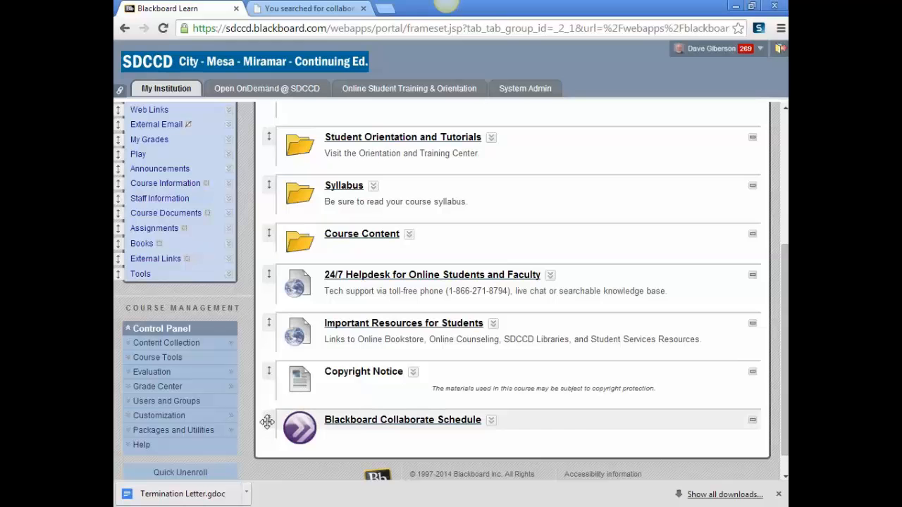
pyautogui.moveTo(268, 421); pyautogui.dragTo(268, 274)
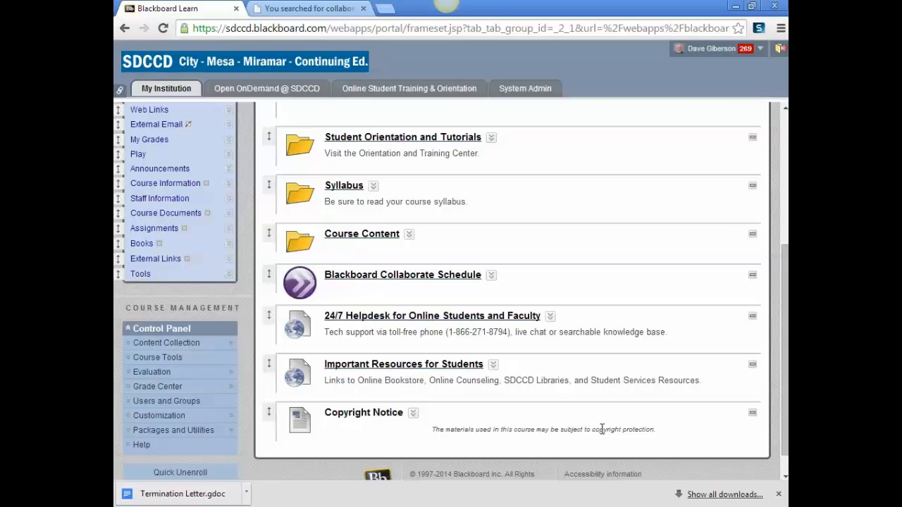
# - Open the Blackboard Collaborate Schedule link and start a new session named "New Collaborate Session"
pyautogui.click(431, 280)
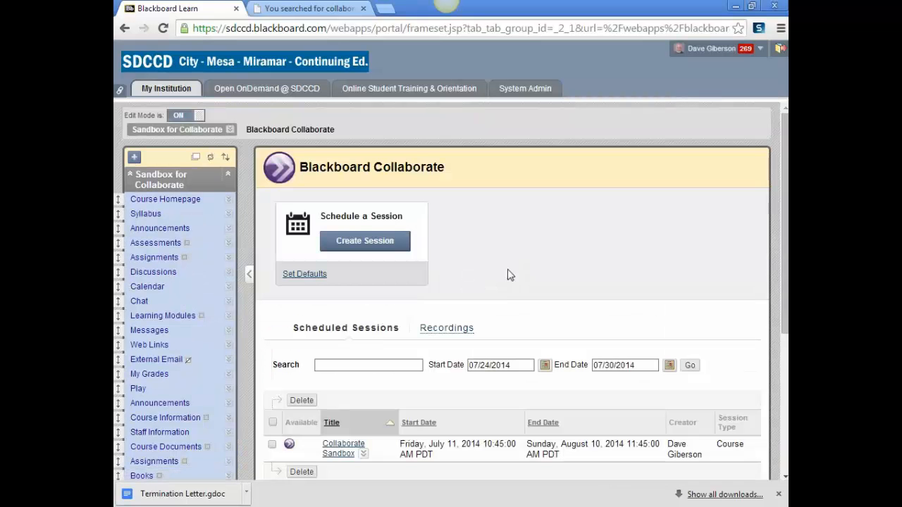
pyautogui.scroll(-3, 549, 334)
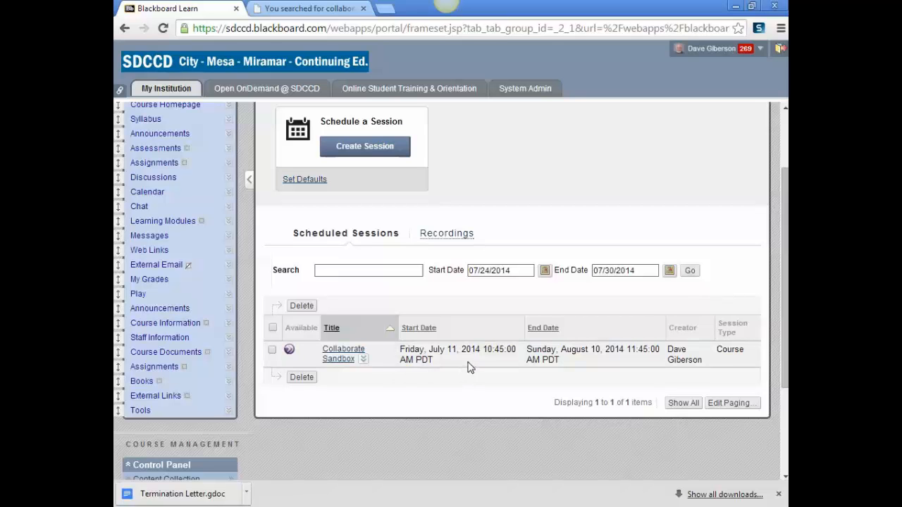
pyautogui.click(370, 153)
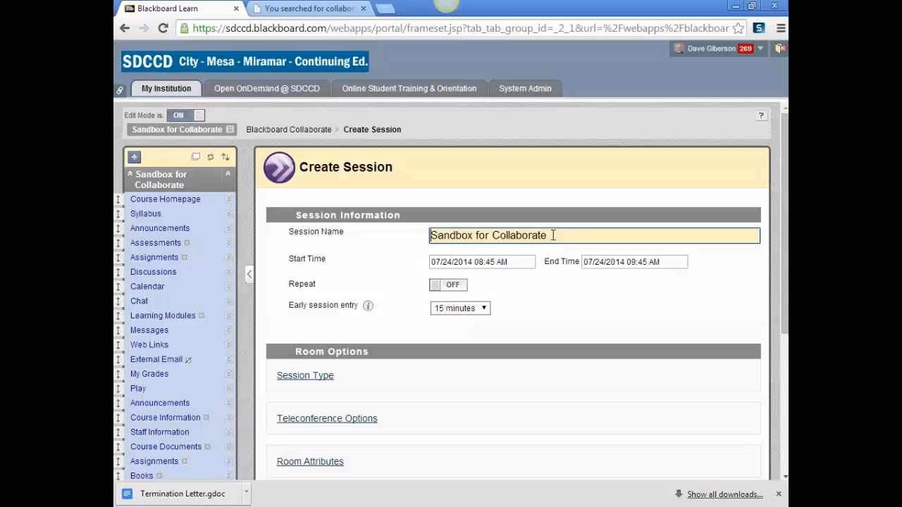
pyautogui.moveTo(547, 235); pyautogui.dragTo(381, 226)
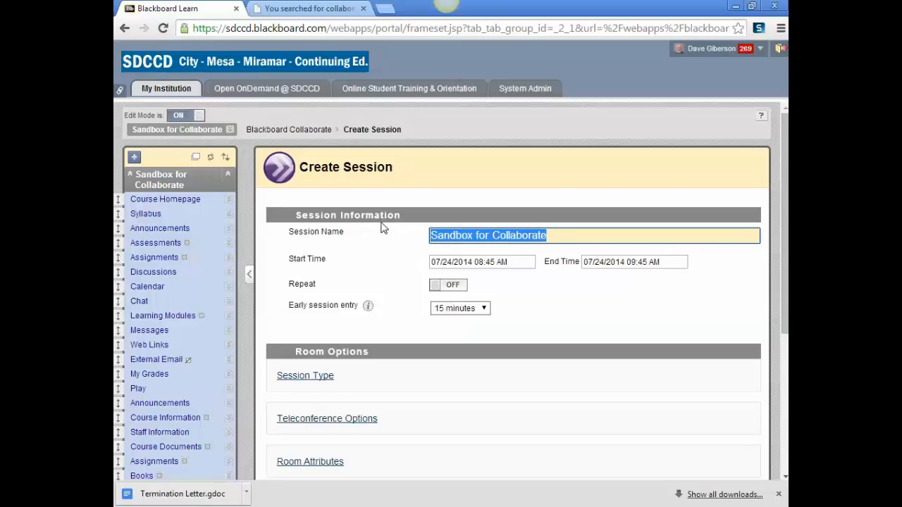
pyautogui.write('New Collab')
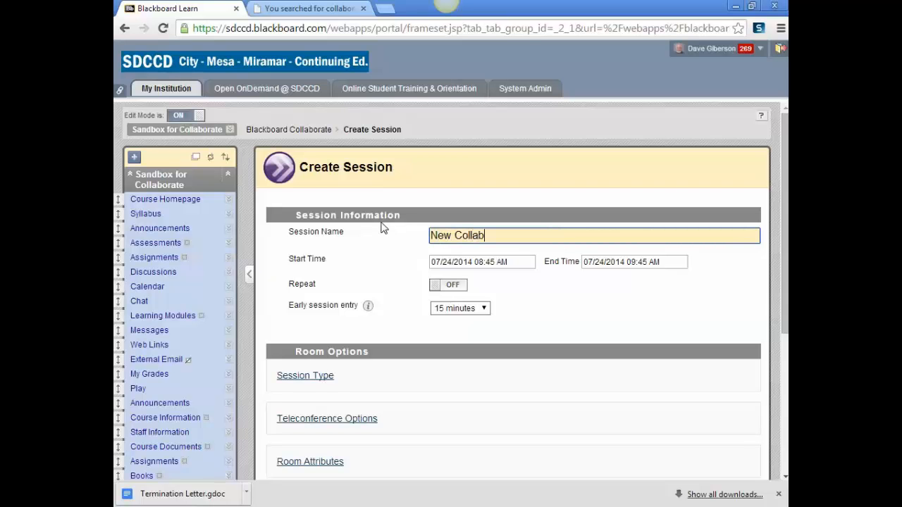
pyautogui.write('orate Session')
# - Accept the session's default start time and set its end time to 08/09/2014 11:45 PM
pyautogui.click(475, 263)
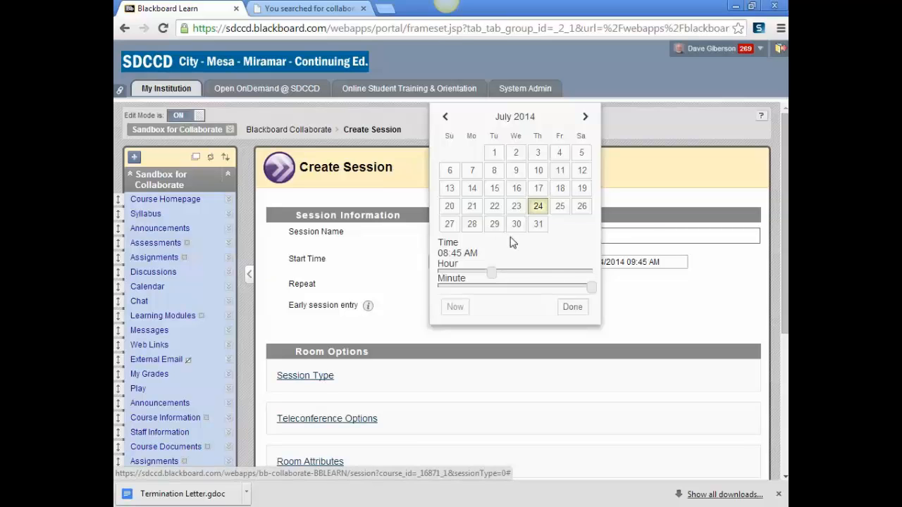
pyautogui.click(572, 309)
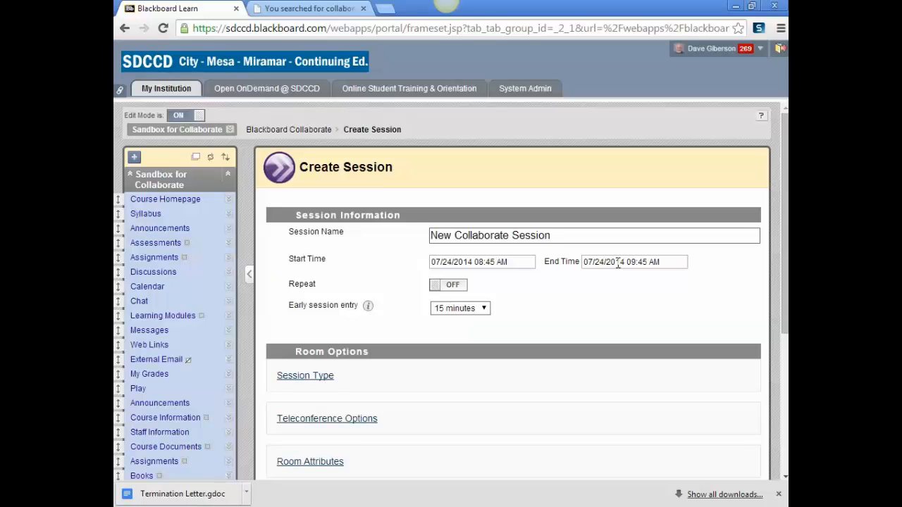
pyautogui.click(621, 262)
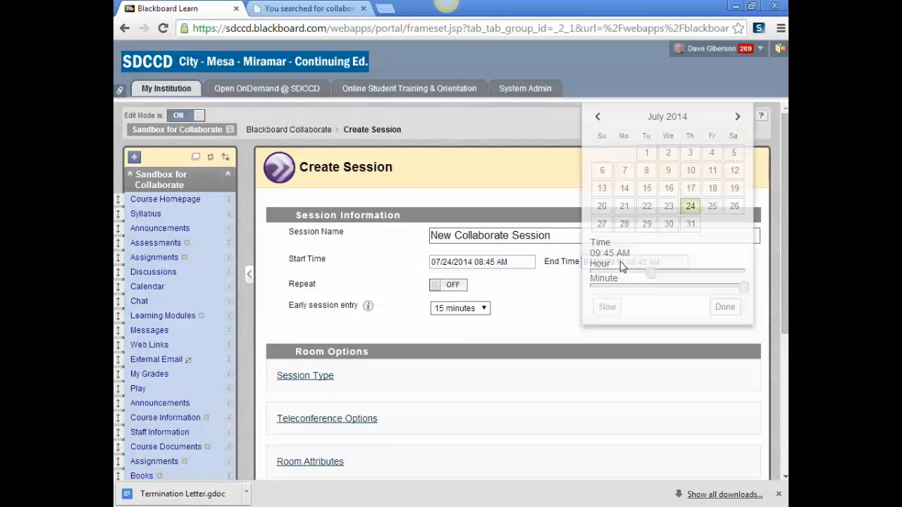
pyautogui.click(736, 118)
pyautogui.click(737, 117)
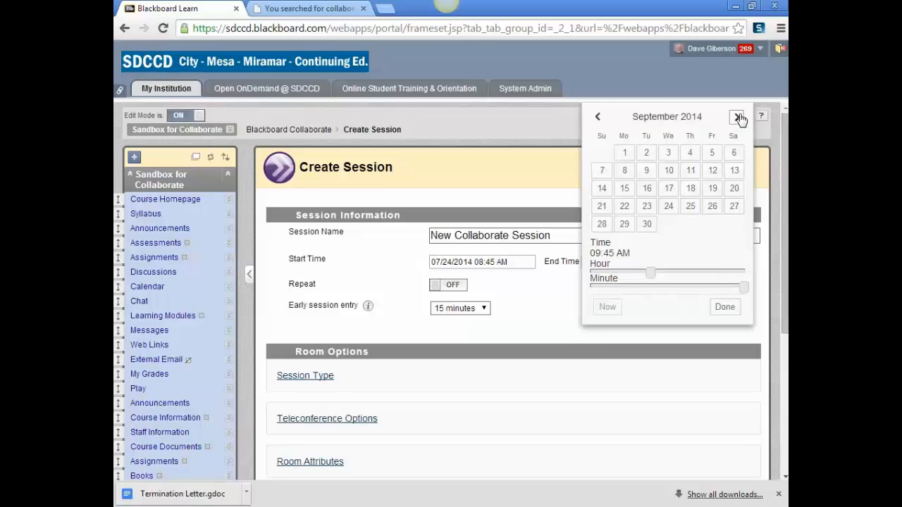
pyautogui.click(598, 118)
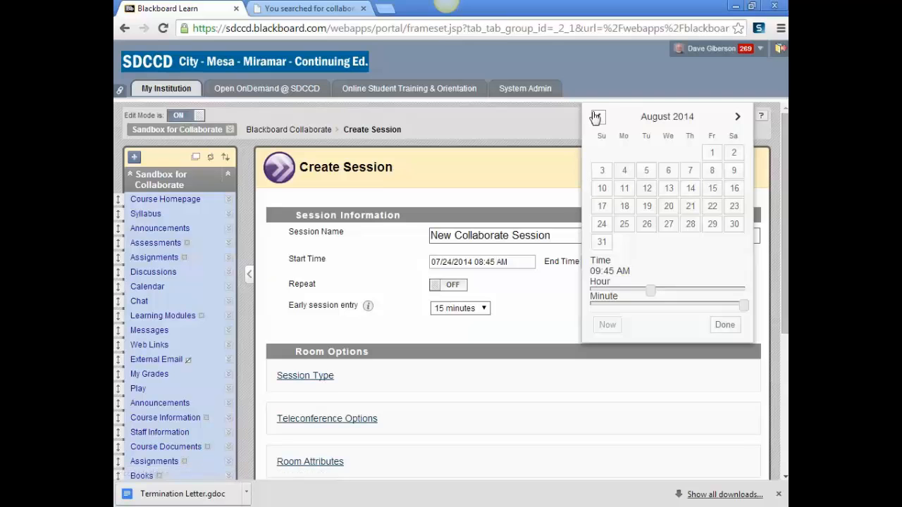
pyautogui.click(734, 170)
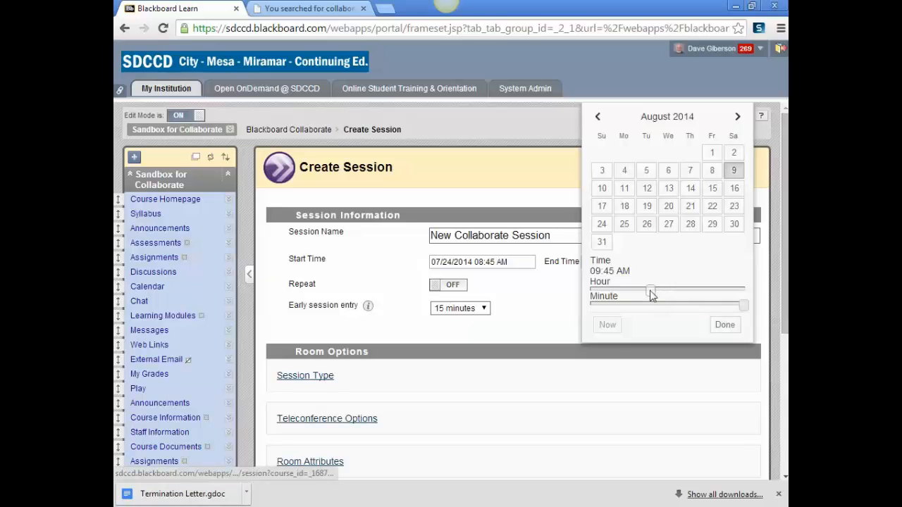
pyautogui.moveTo(649, 295); pyautogui.dragTo(758, 299)
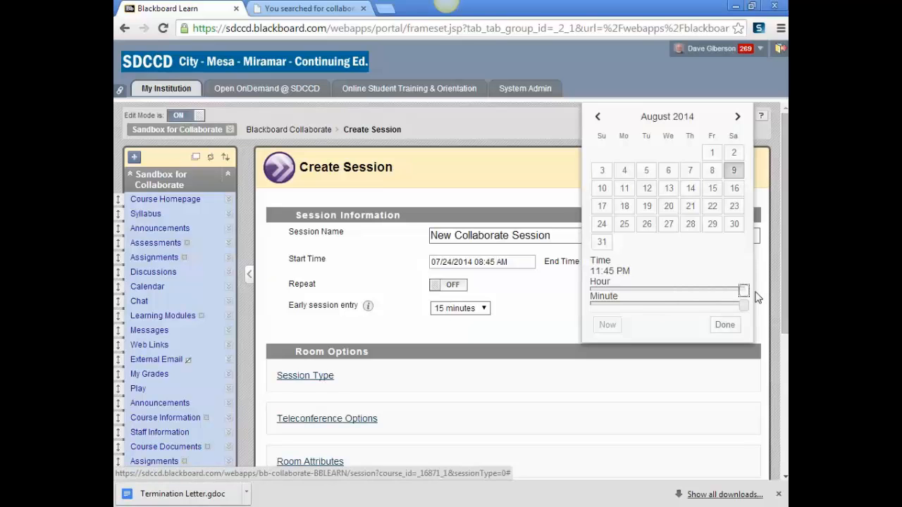
pyautogui.click(727, 329)
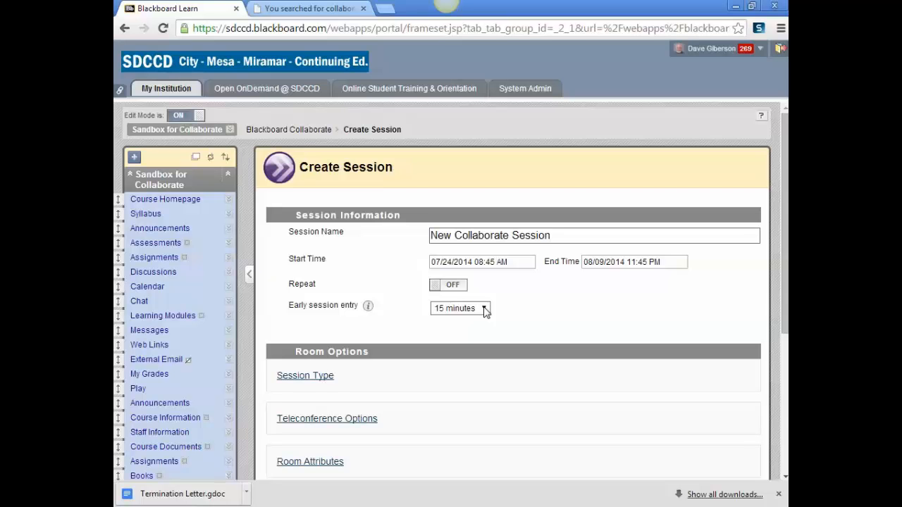
pyautogui.click(486, 311)
pyautogui.click(485, 311)
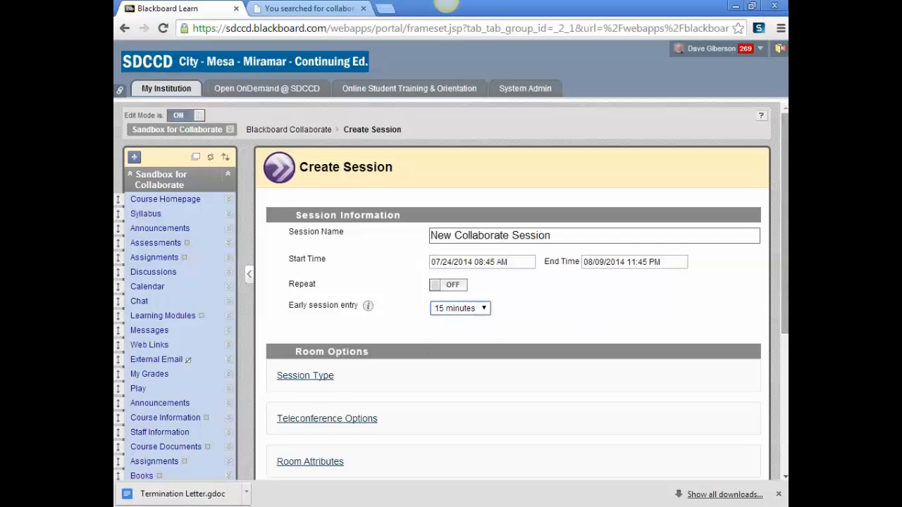
# - Examine the Session Type room options, trying Shared and reselecting Course before collapsing the section
pyautogui.moveTo(784, 327); pyautogui.dragTo(785, 369)
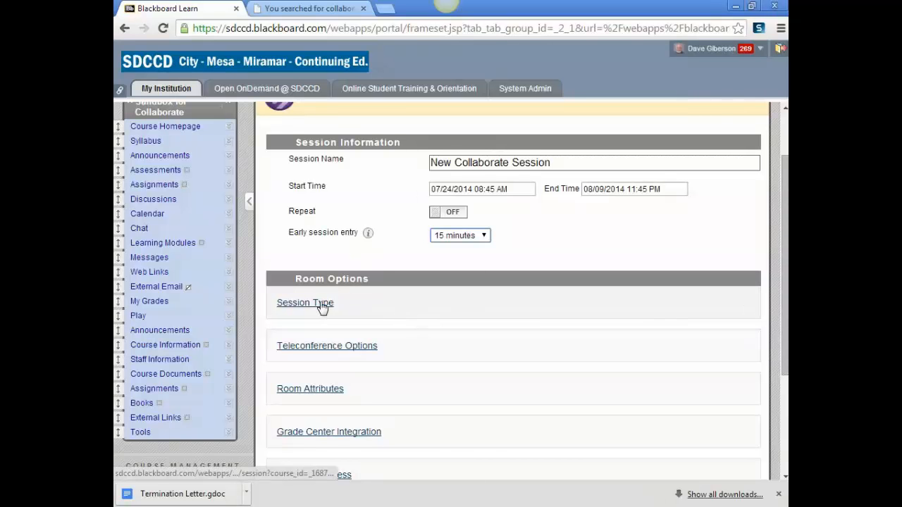
pyautogui.scroll(-1, 345, 296)
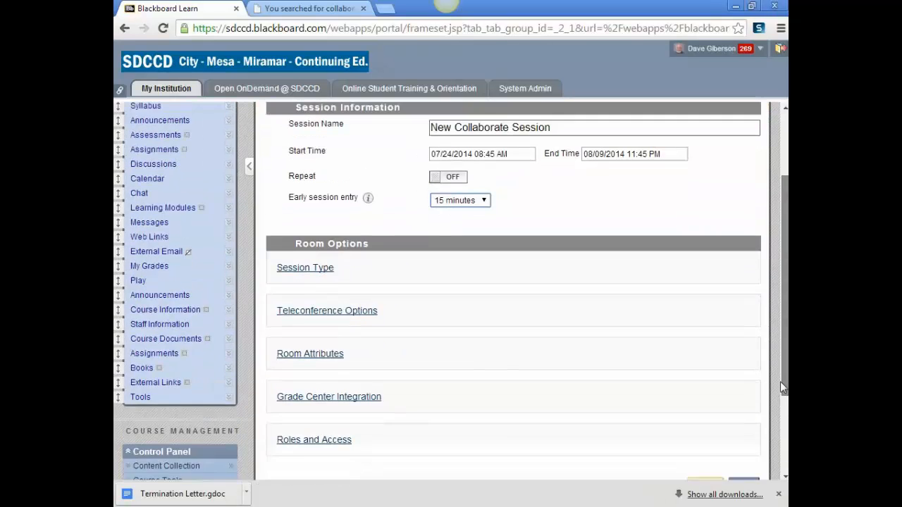
pyautogui.click(308, 277)
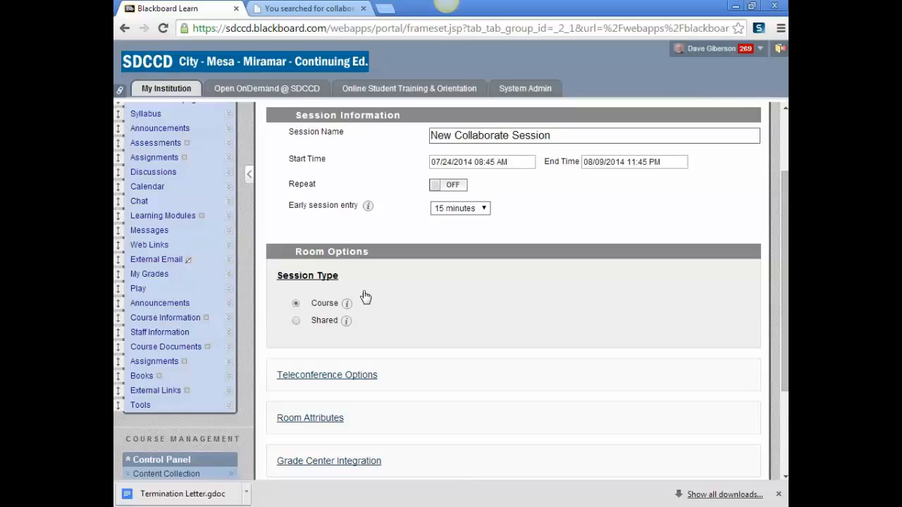
pyautogui.click(296, 323)
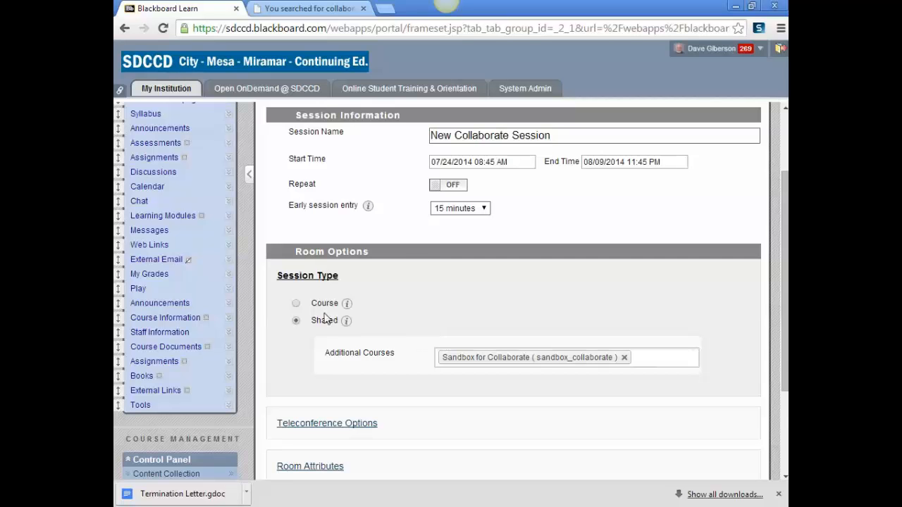
pyautogui.click(297, 303)
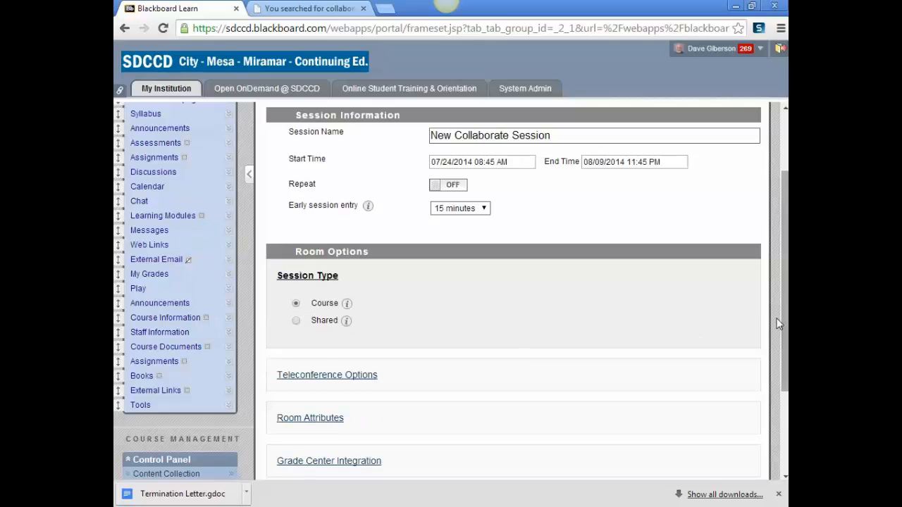
pyautogui.scroll(-2, 782, 342)
pyautogui.moveTo(782, 342); pyautogui.dragTo(772, 364)
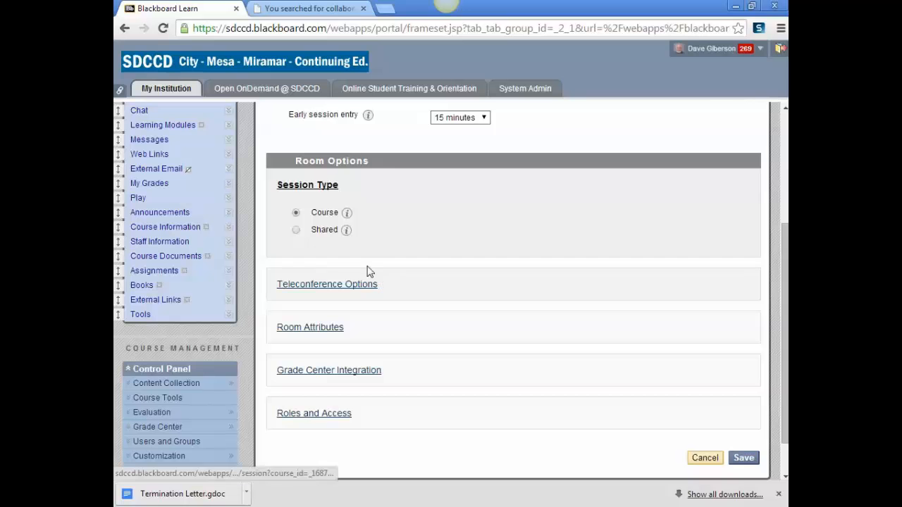
pyautogui.click(312, 186)
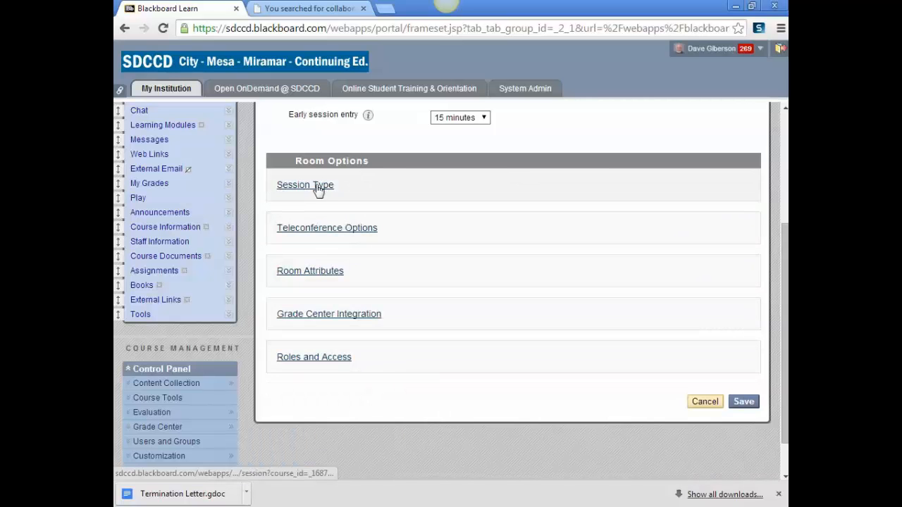
# - Examine the Teleconference Options choices for the room, then collapse the section
pyautogui.click(344, 232)
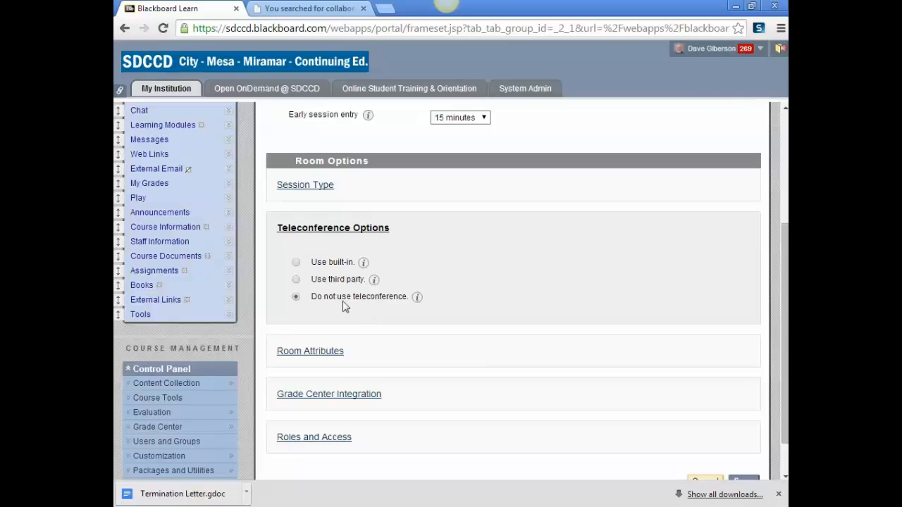
pyautogui.click(363, 230)
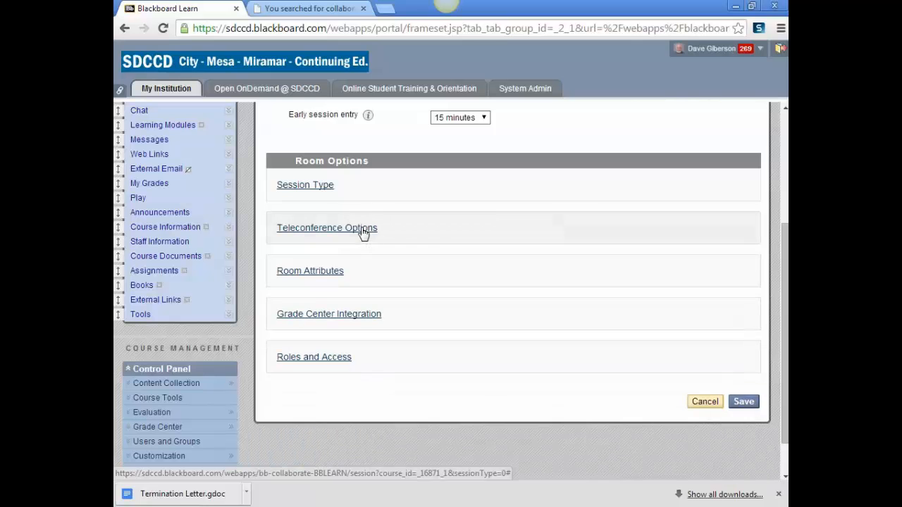
# - In the Room Attributes, choose Manual as the Recording Mode and 3 as the Max Simultaneous Talkers
pyautogui.click(323, 275)
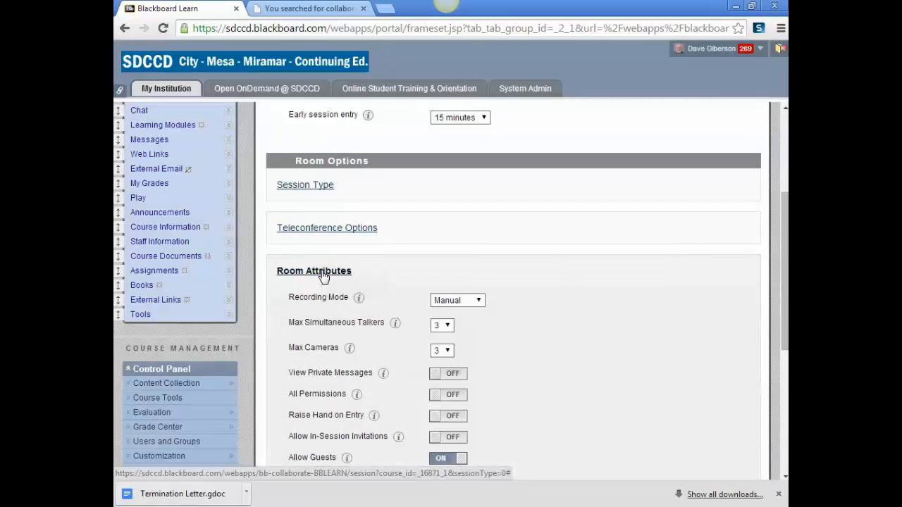
pyautogui.moveTo(786, 267); pyautogui.dragTo(785, 319)
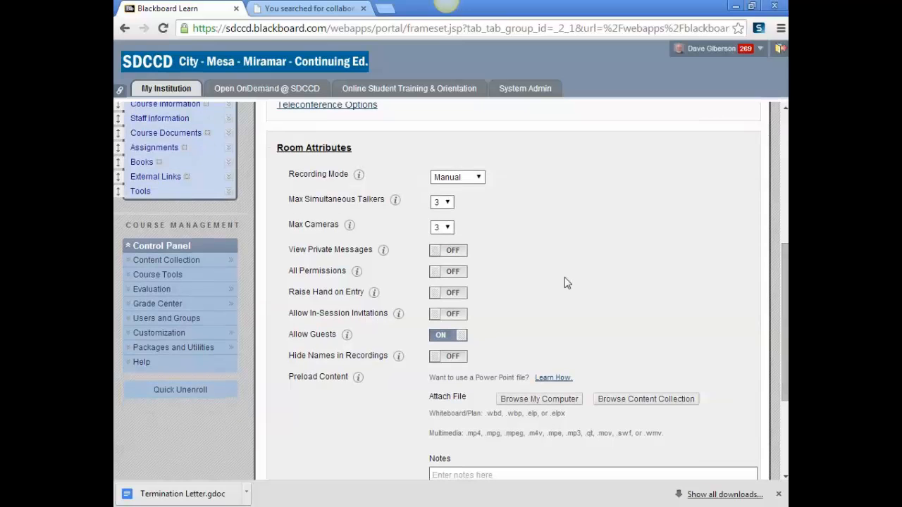
pyautogui.click(480, 179)
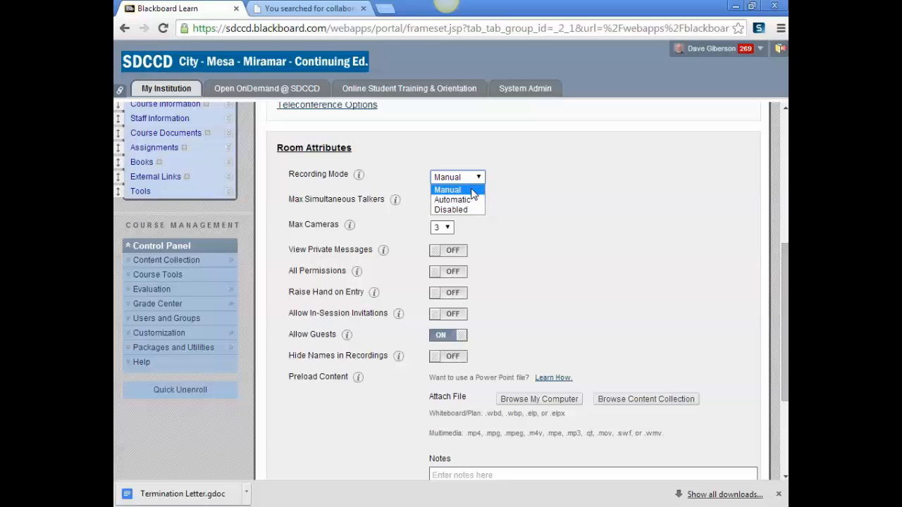
pyautogui.click(473, 191)
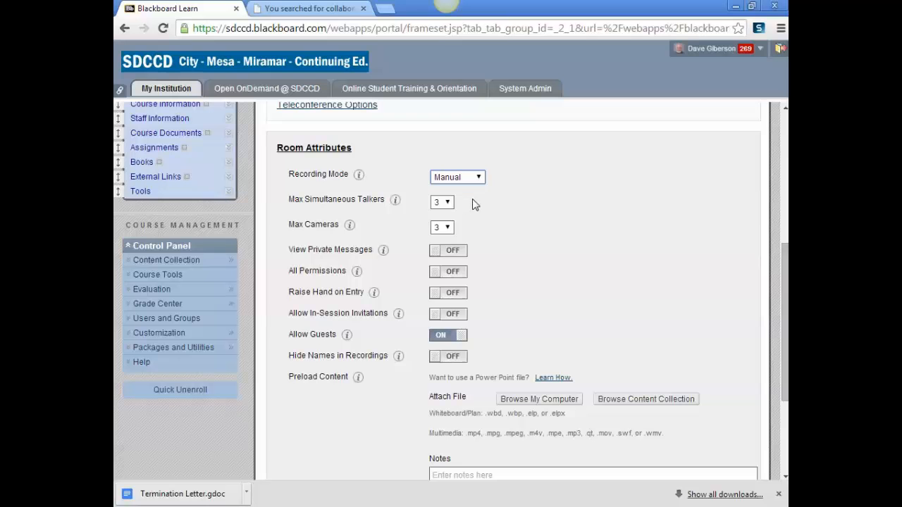
pyautogui.click(447, 203)
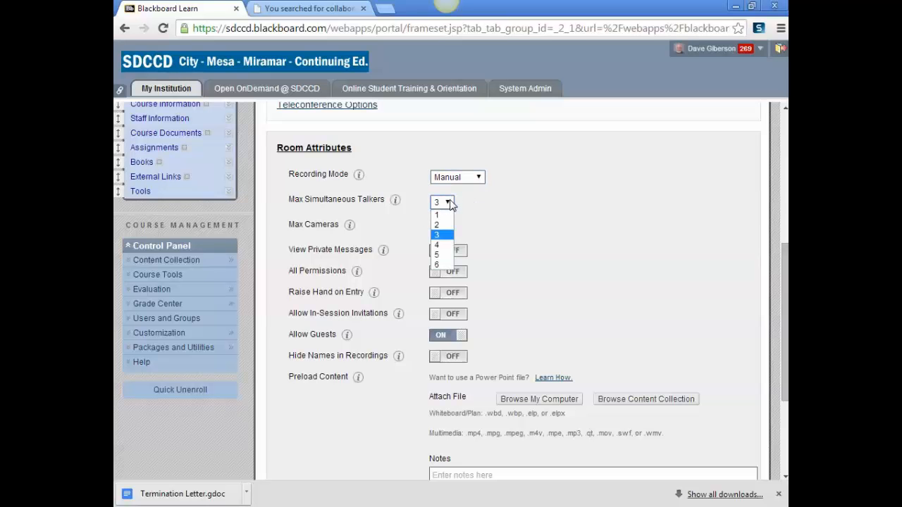
pyautogui.click(444, 235)
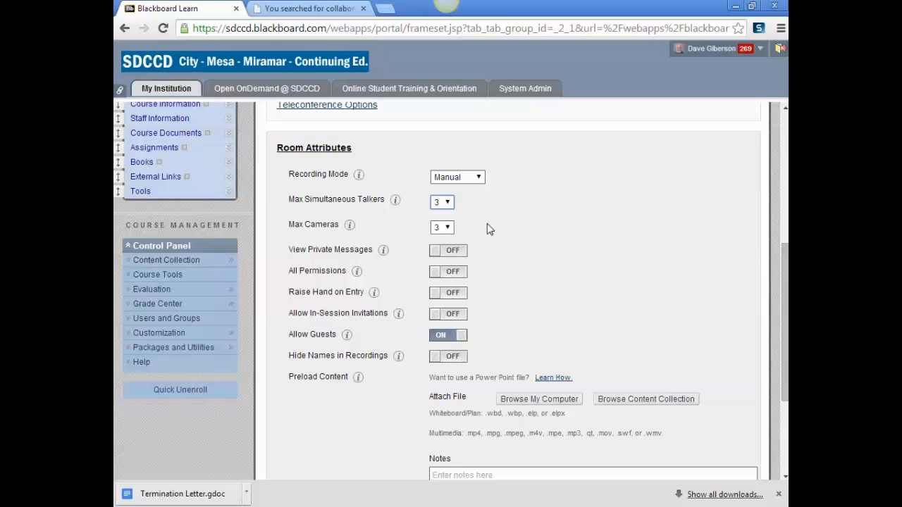
# - Set Max Cameras to 6, review the remaining Room Attributes, and collapse the section
pyautogui.click(449, 227)
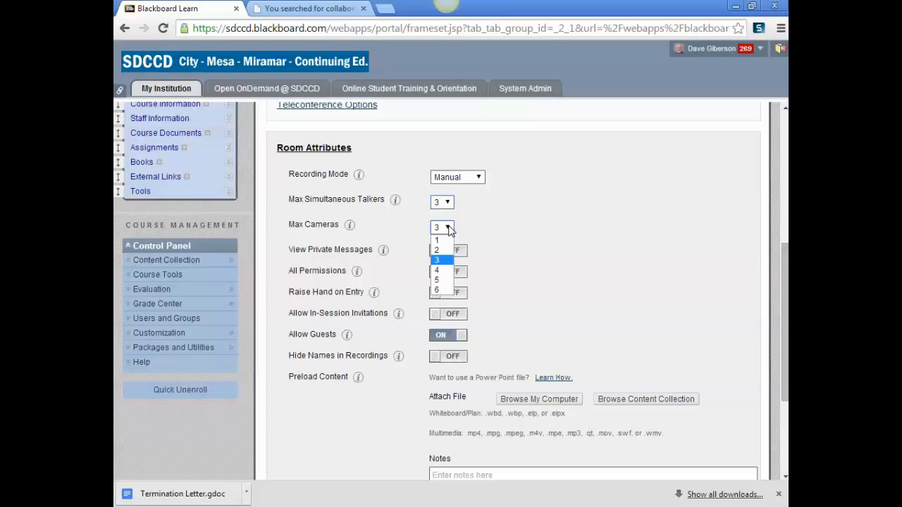
pyautogui.click(439, 295)
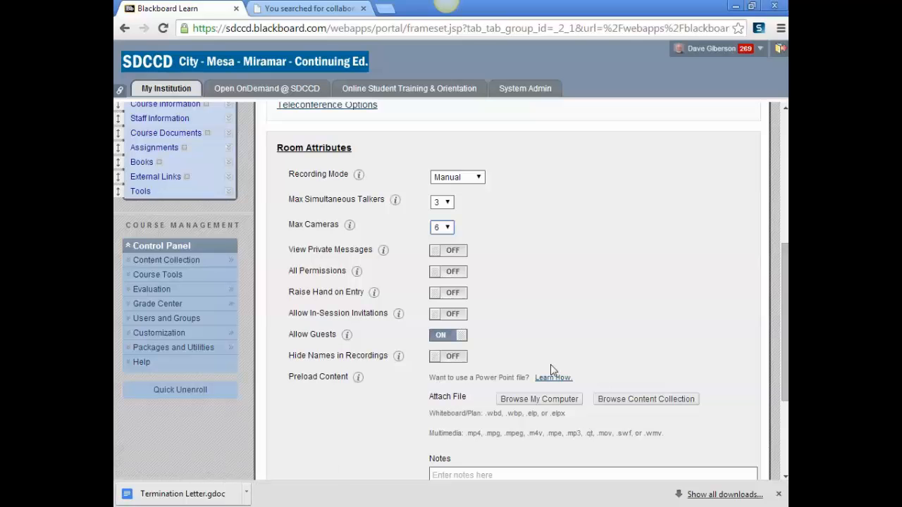
pyautogui.moveTo(787, 345); pyautogui.dragTo(786, 396)
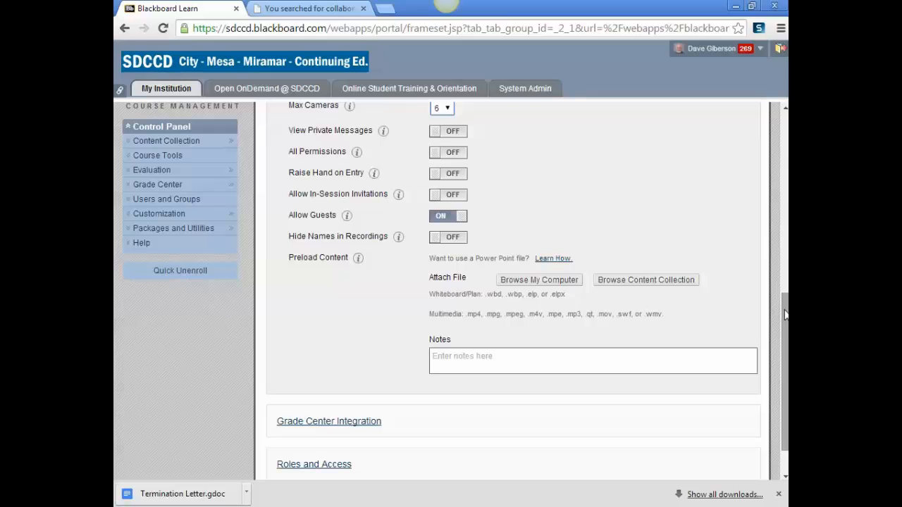
pyautogui.moveTo(785, 315); pyautogui.dragTo(780, 239)
pyautogui.click(342, 186)
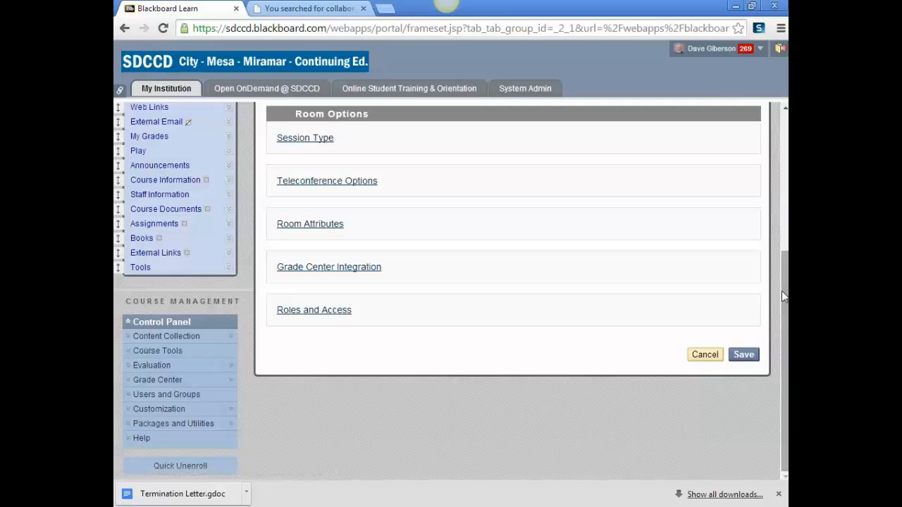
# - Examine the Roles and Access options, trying Restrict access to this session and clearing it before collapsing the section
pyautogui.click(310, 312)
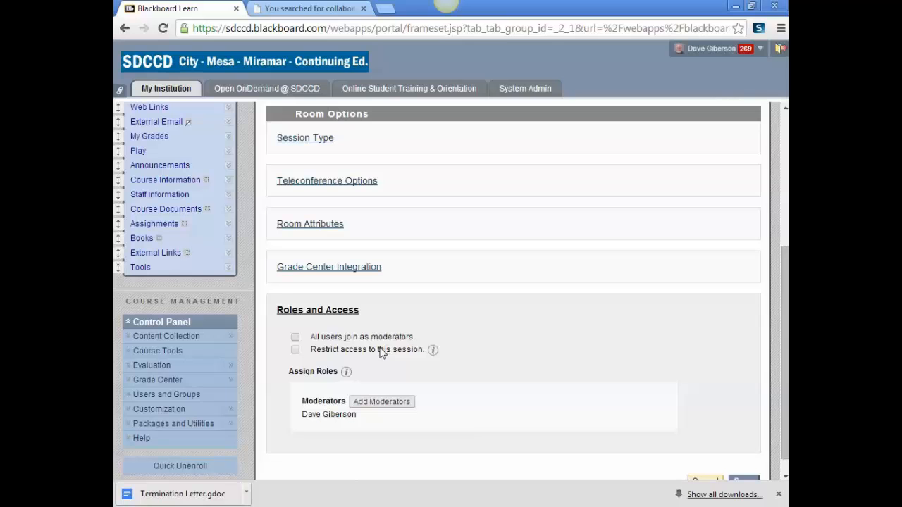
pyautogui.click(295, 349)
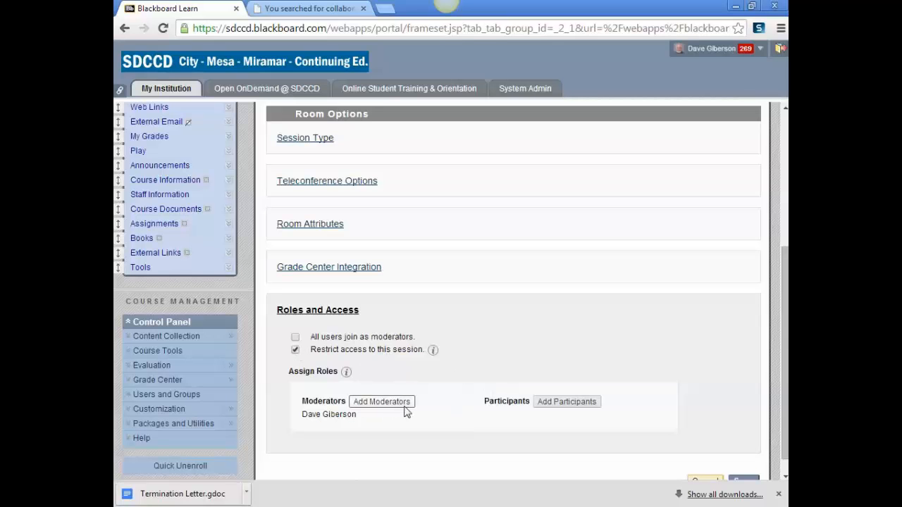
pyautogui.moveTo(347, 374)
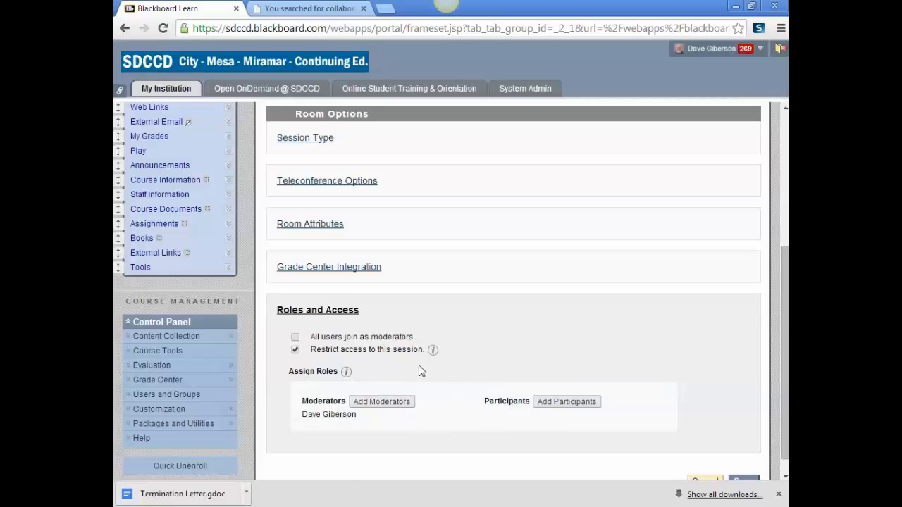
pyautogui.click(296, 349)
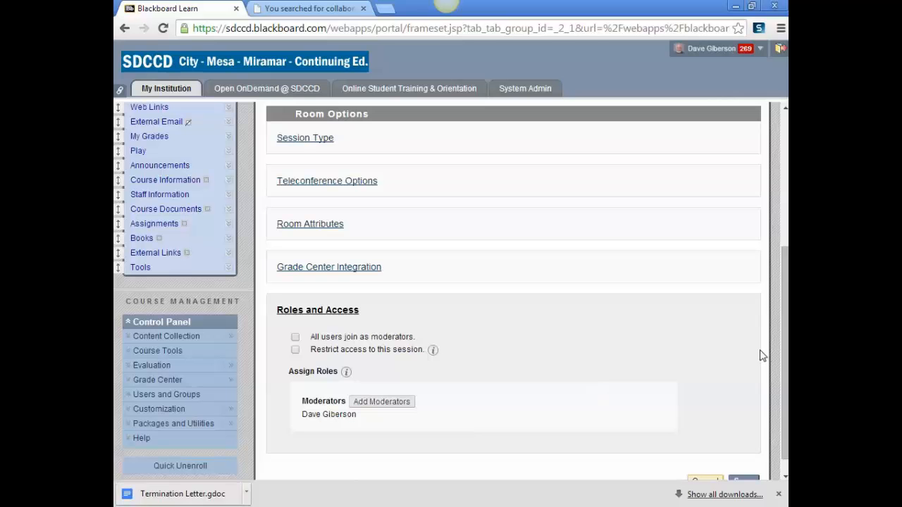
pyautogui.click(344, 312)
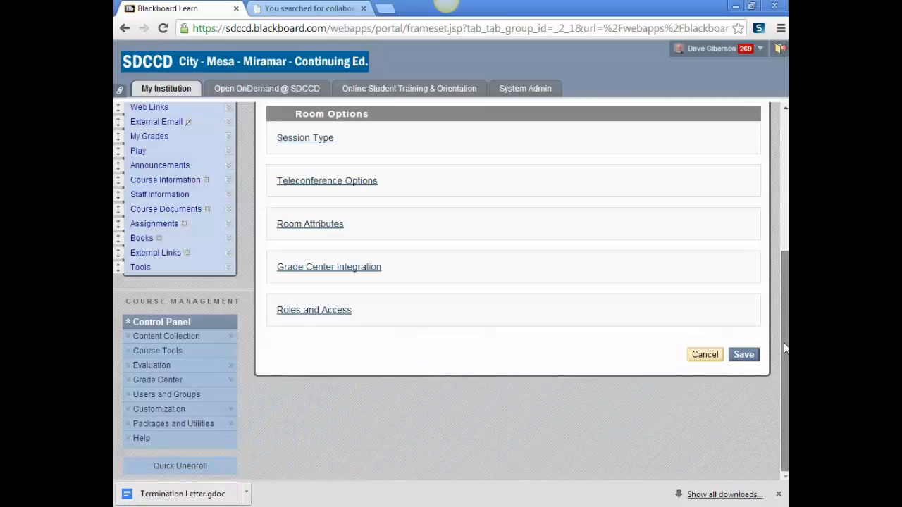
# - Try to save the new session, and move its start time to 07/24/2014 09:45 AM
pyautogui.moveTo(784, 351); pyautogui.dragTo(785, 401)
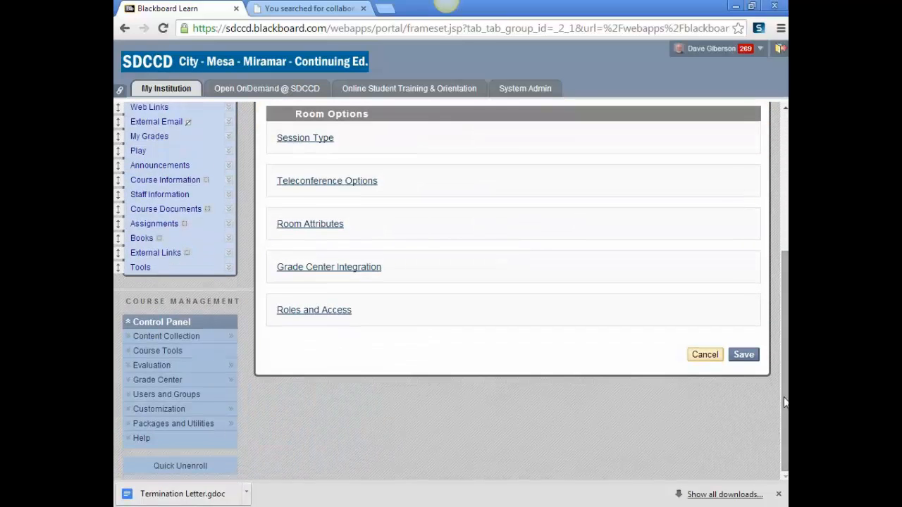
pyautogui.click(744, 356)
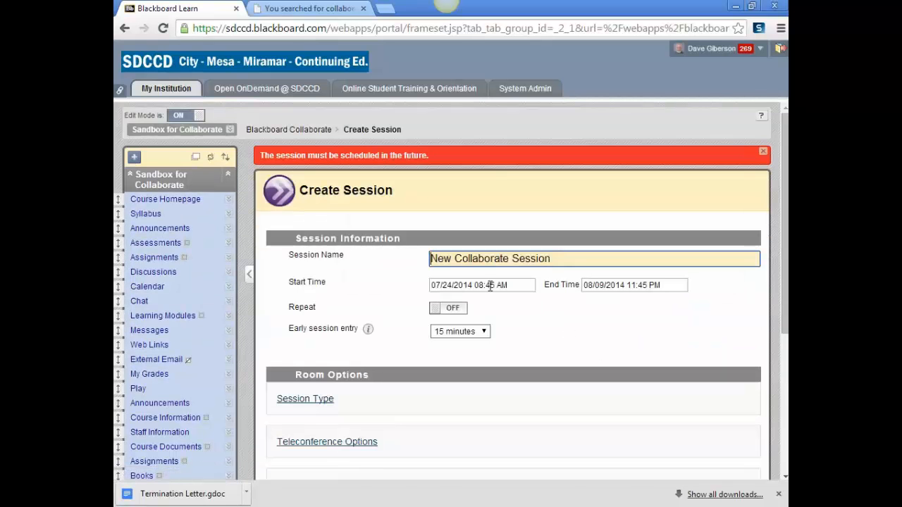
pyautogui.click(483, 285)
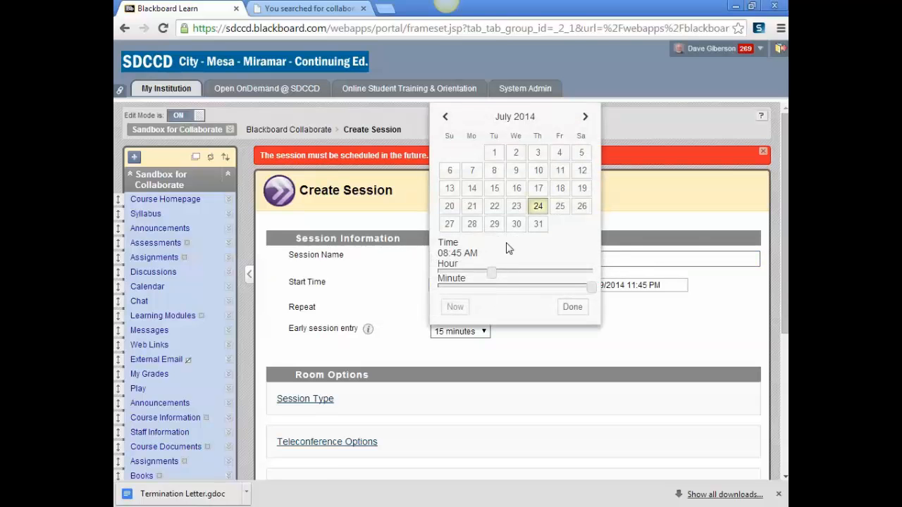
pyautogui.moveTo(492, 275); pyautogui.dragTo(499, 276)
pyautogui.click(573, 307)
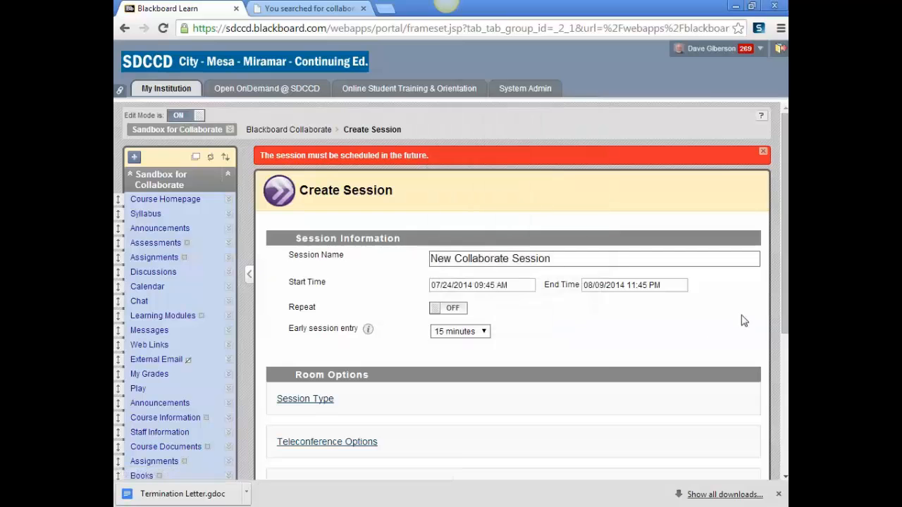
# - Save the new Collaborate session and check its entry in the Scheduled Sessions list
pyautogui.scroll(-5, 773, 348)
pyautogui.click(743, 378)
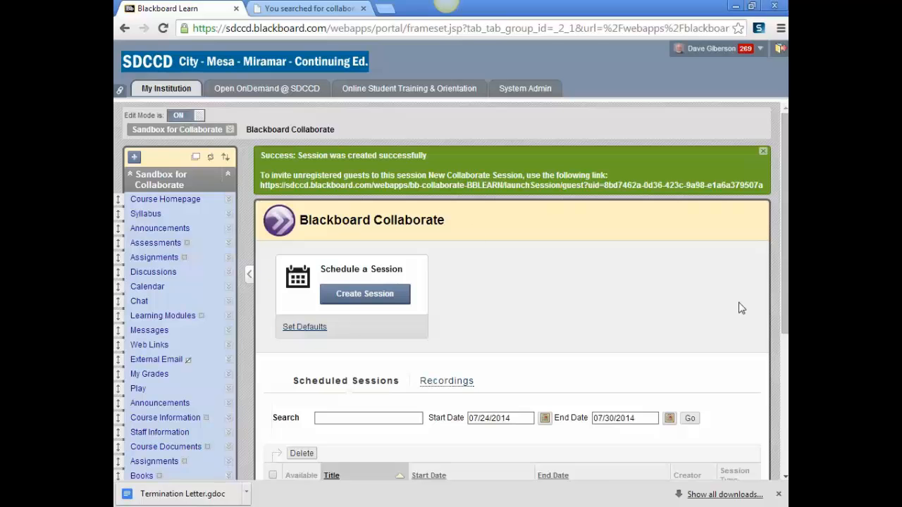
pyautogui.moveTo(786, 308); pyautogui.dragTo(784, 448)
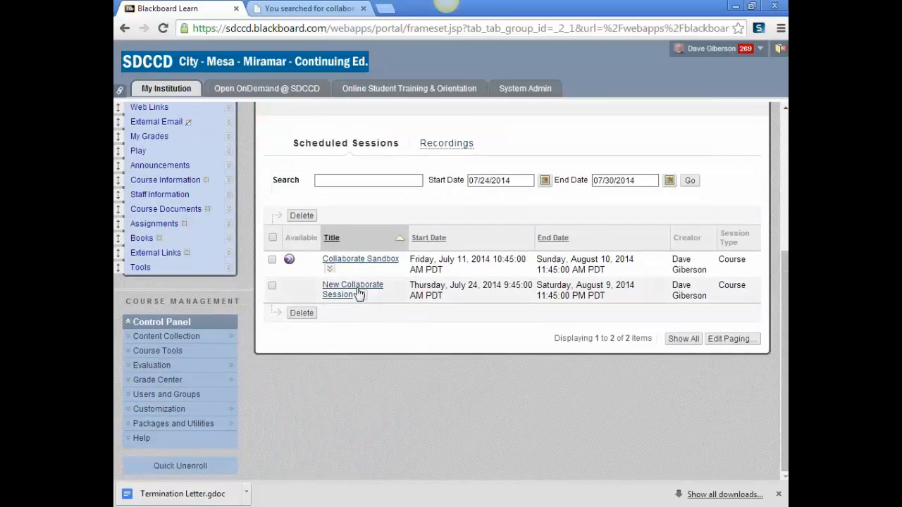